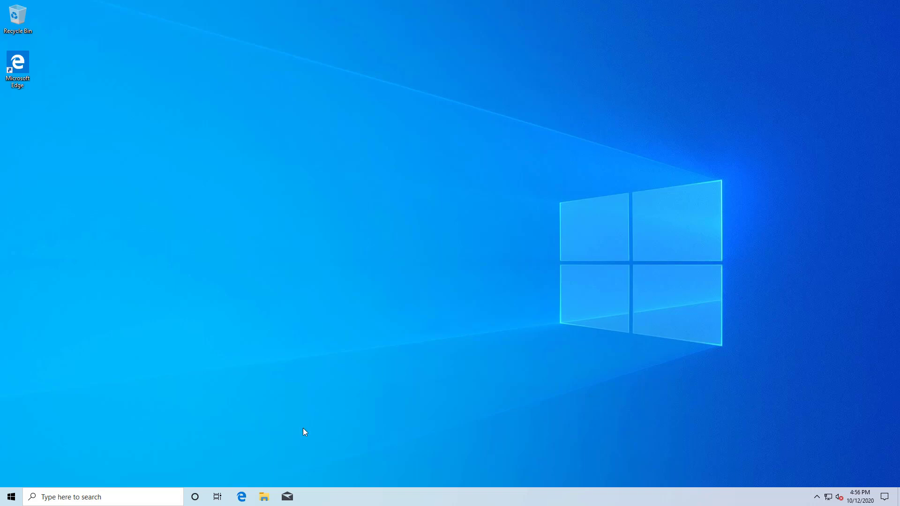
- Open Microsoft Edge, search the web for "download sql server" and open Microsoft's SQL Server Downloads page
left_click(241, 497)
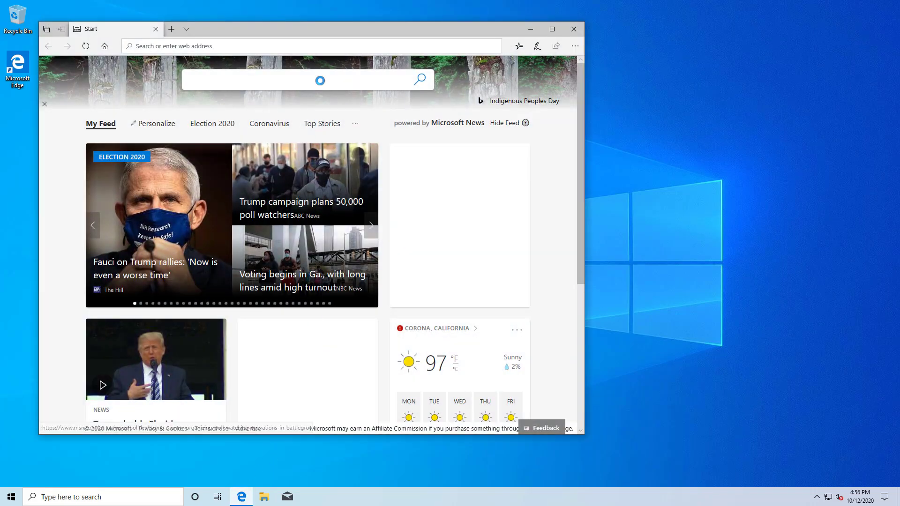
type("down")
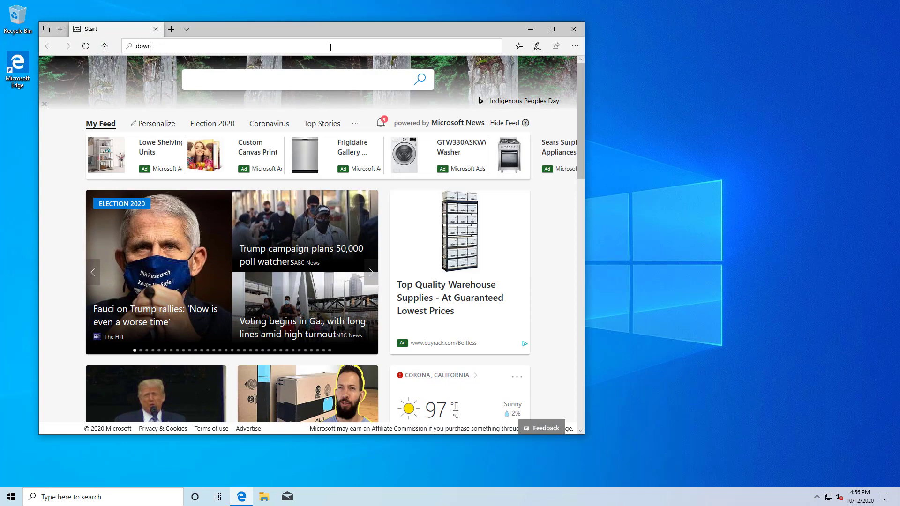
type("load sql server")
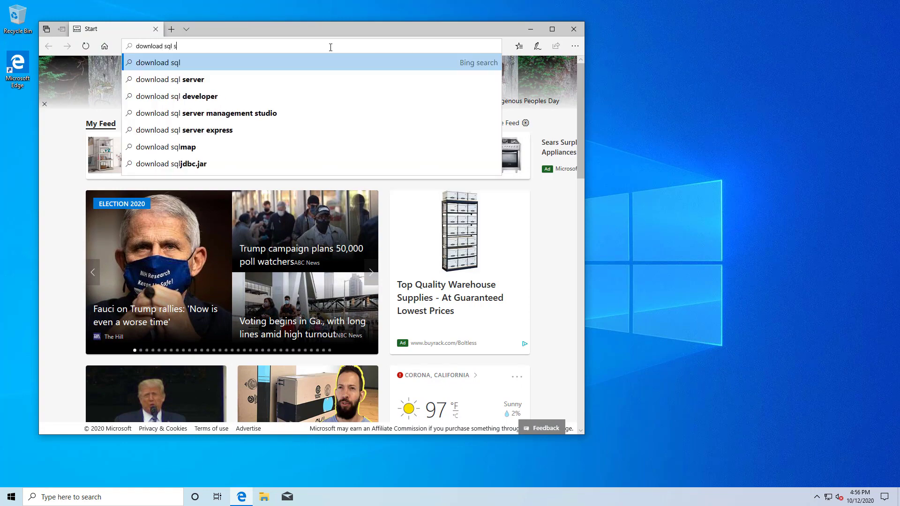
key("Return")
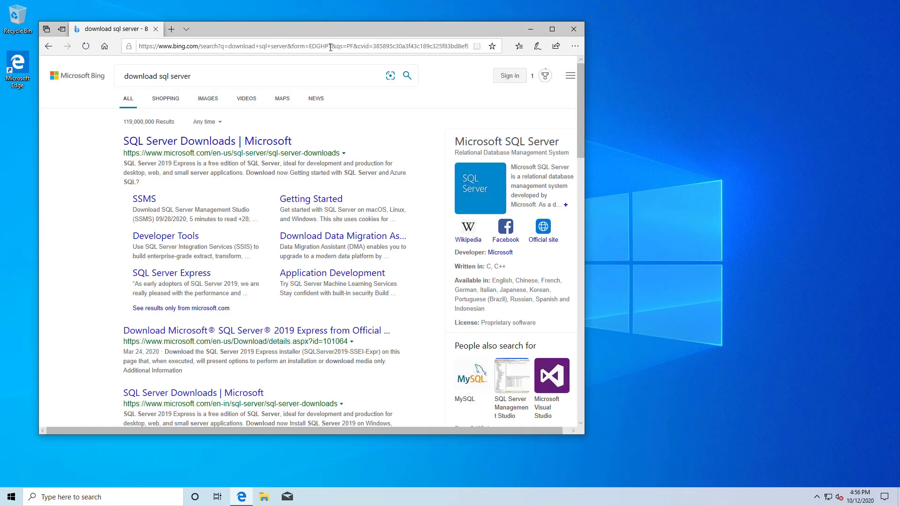
left_click(229, 141)
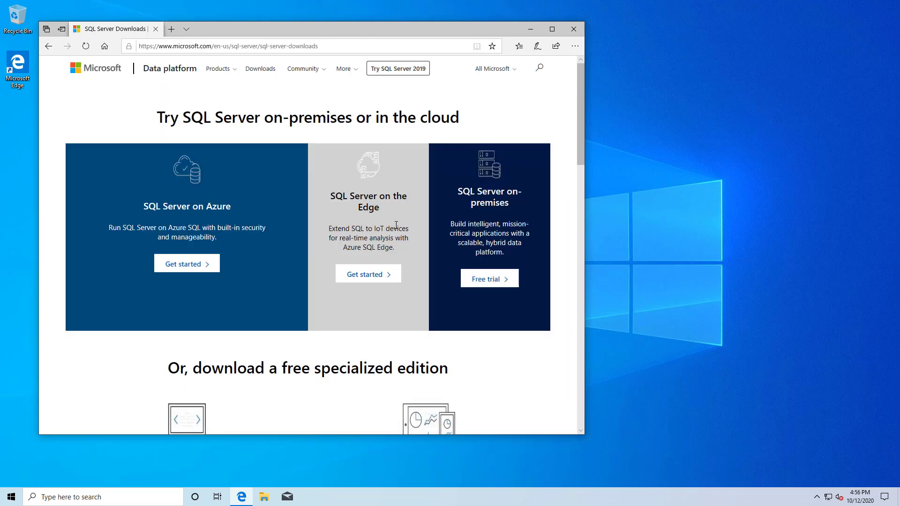
- Download the free SQL Server 2019 Developer edition installer, run it and allow it to make changes to the device
scroll(396, 225, "down", 3)
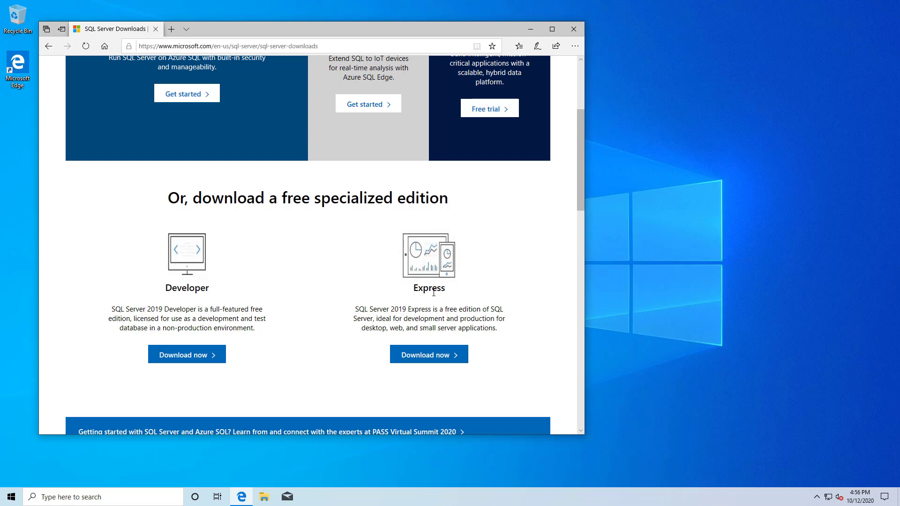
left_click(208, 356)
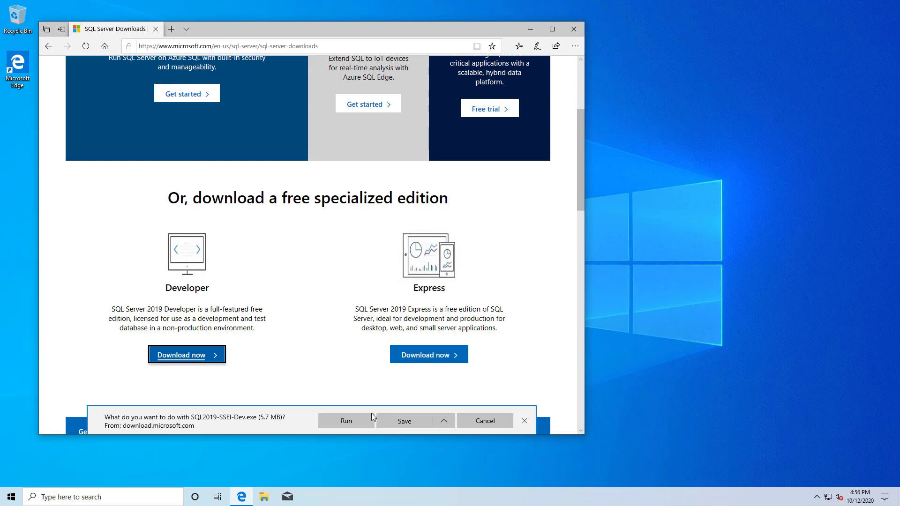
left_click(346, 421)
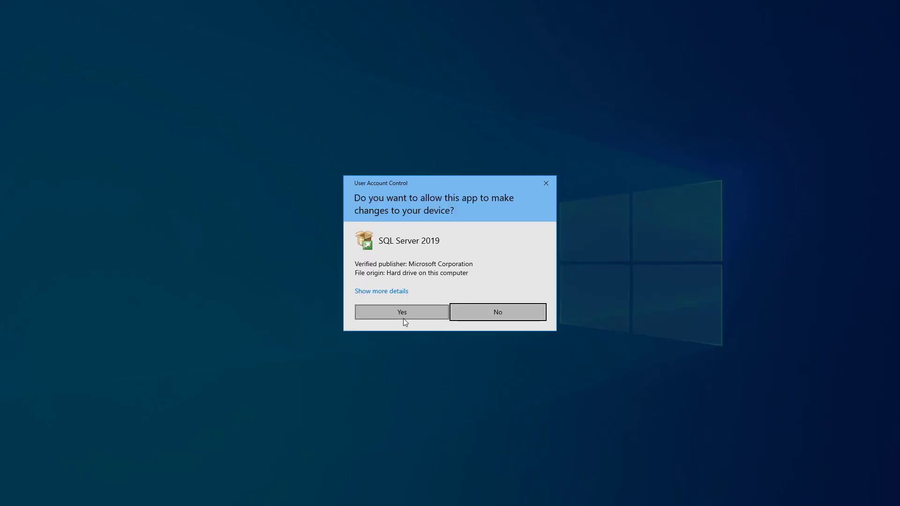
left_click(403, 318)
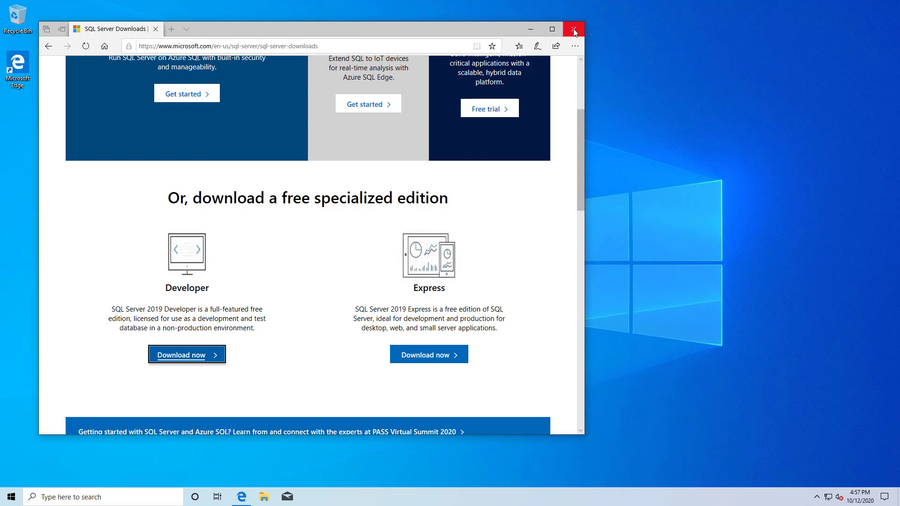
- Minimize the browser and start a Custom installation of SQL Server 2019 with C:\SQL2019 as the media location
left_click(531, 29)
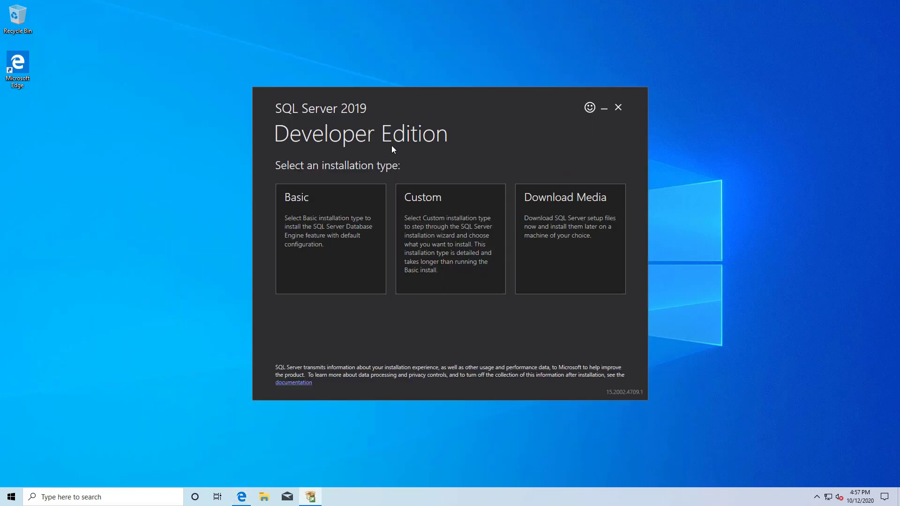
left_click(436, 241)
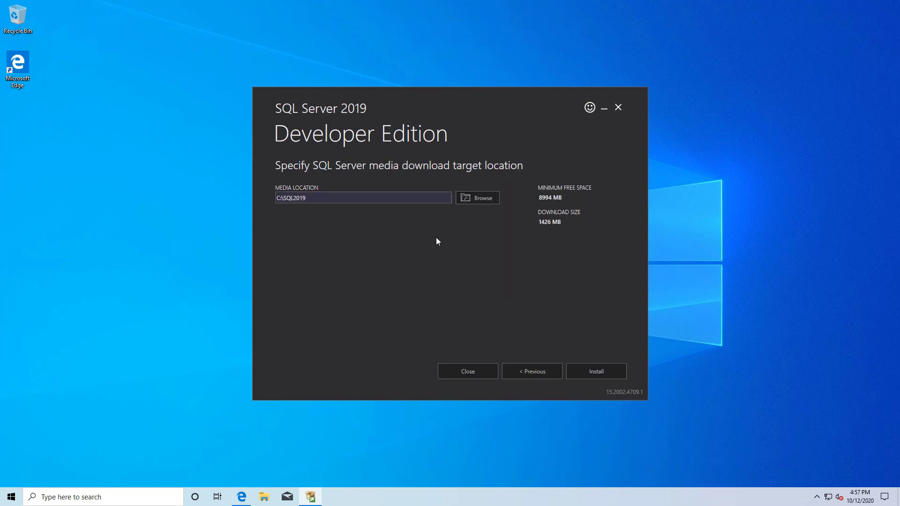
left_click(593, 371)
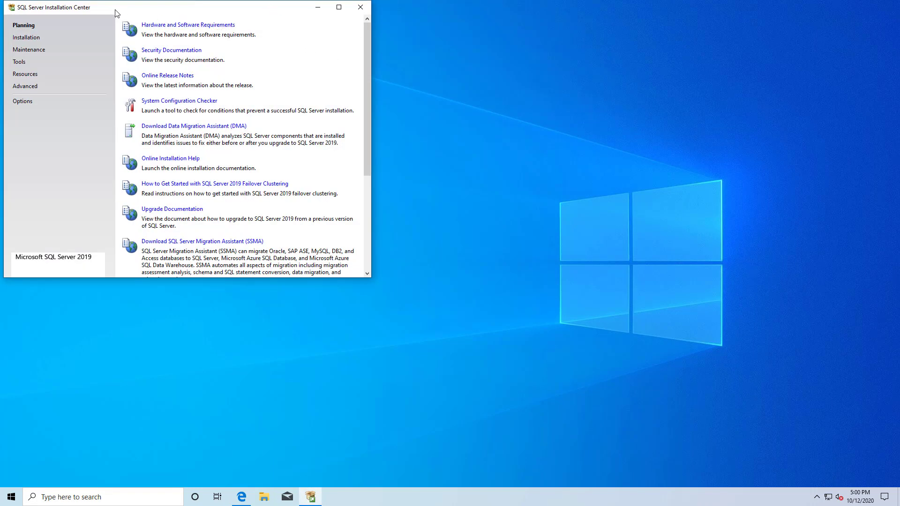
- Move the SQL Server Installation Center toward the middle of the desktop and launch a new stand-alone SQL Server installation
left_click_drag(111, 11, 326, 67)
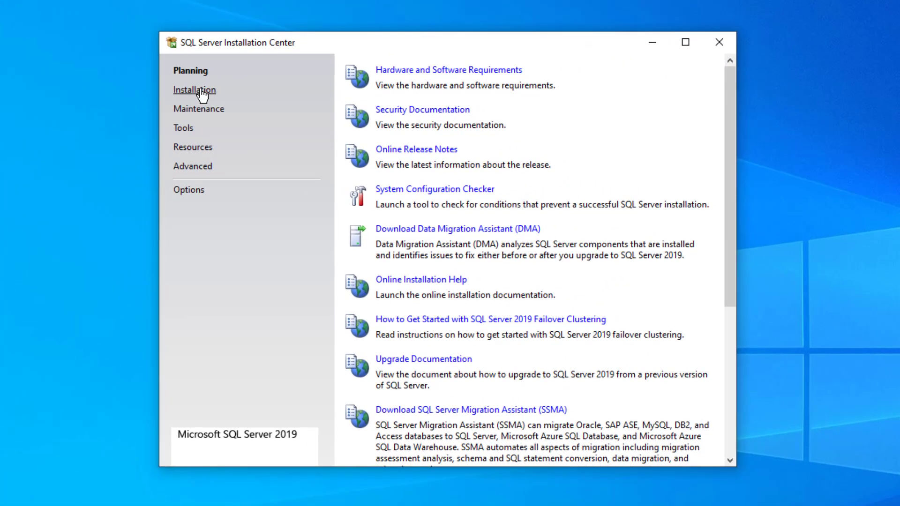
left_click(236, 96)
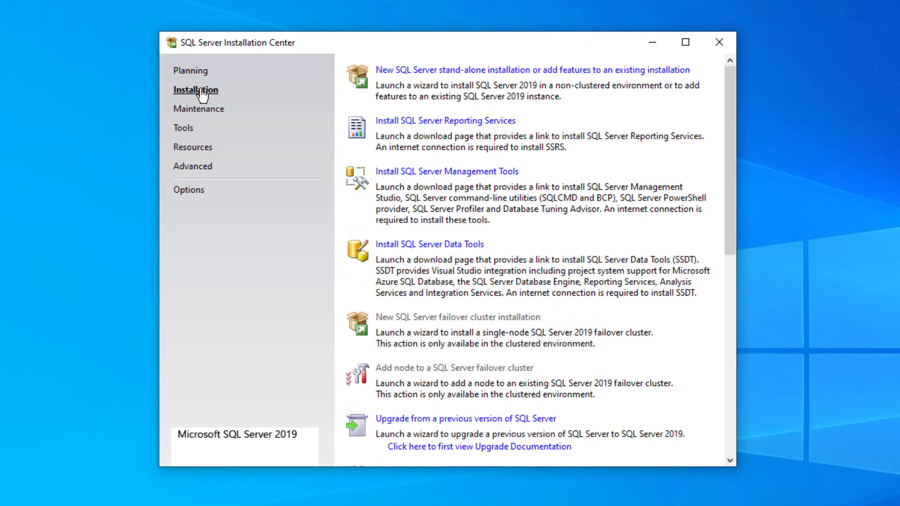
left_click(499, 74)
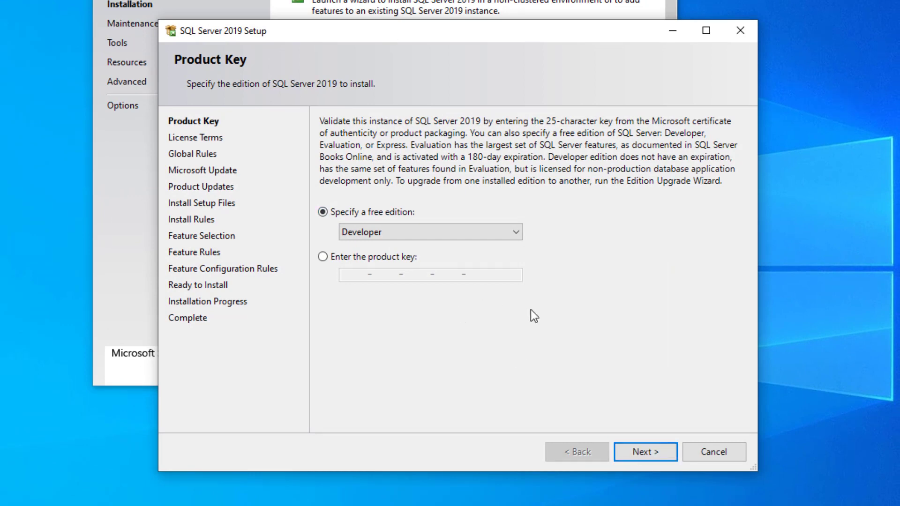
- Keep the free Developer edition, accept the license terms and proceed to Feature Selection with Microsoft Update left unselected
left_click(667, 453)
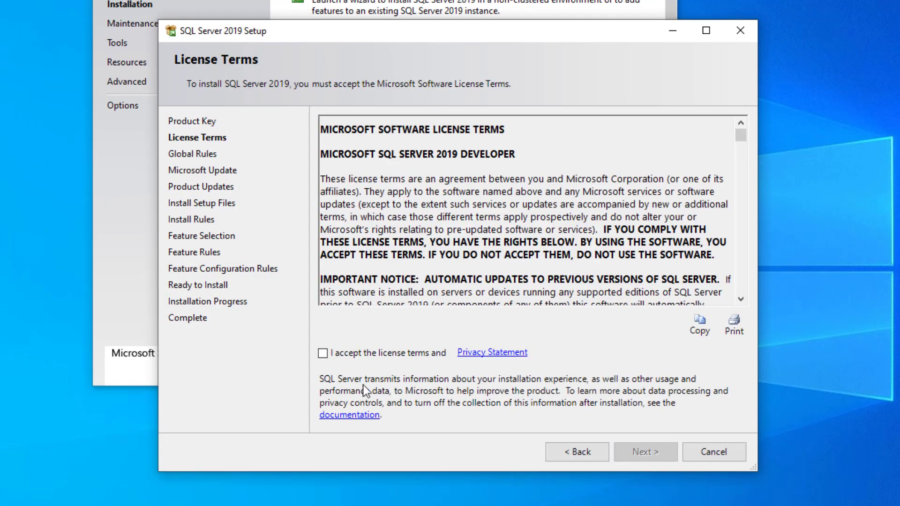
left_click(364, 355)
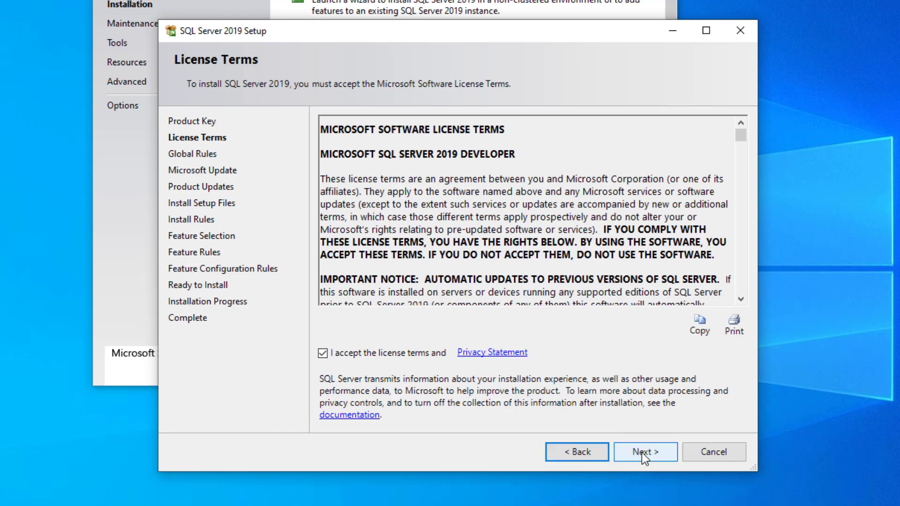
left_click(642, 453)
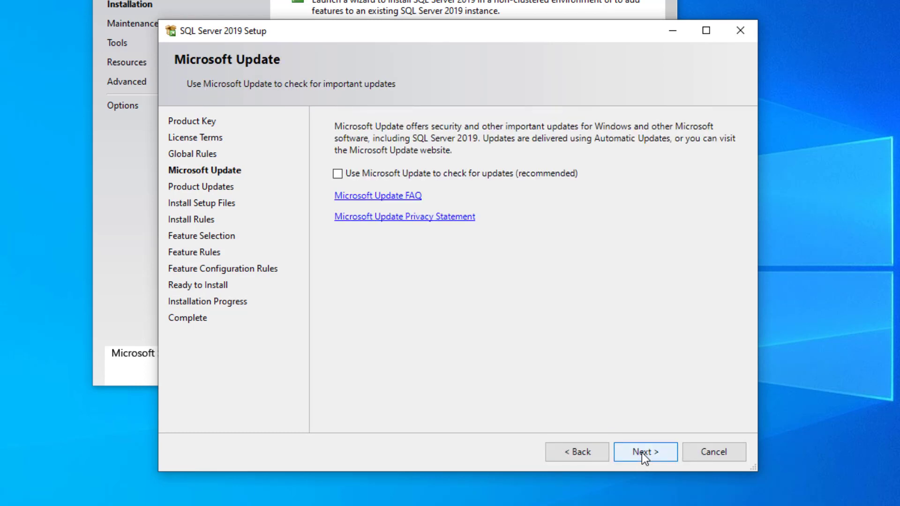
left_click(643, 453)
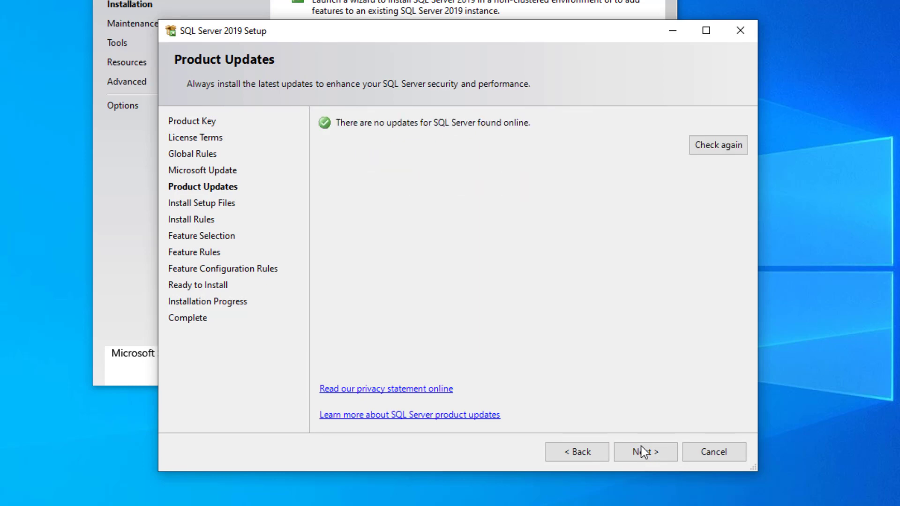
left_click(651, 454)
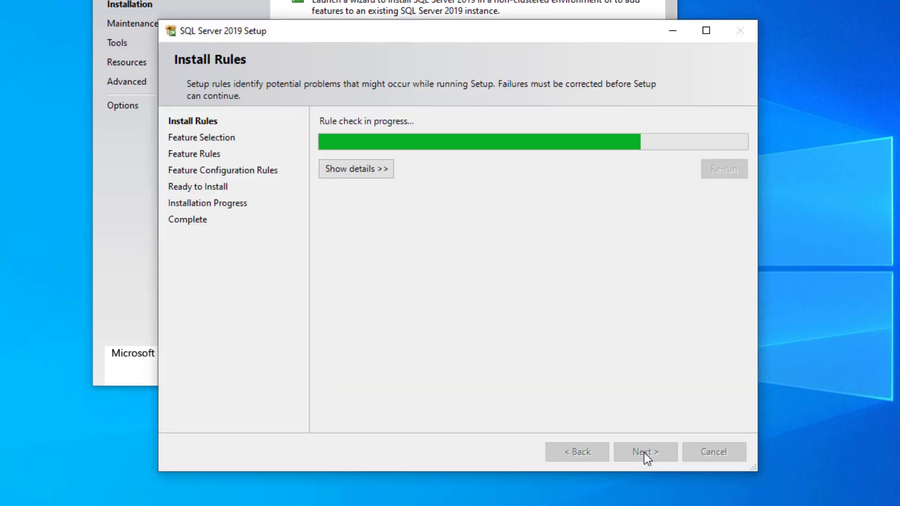
left_click(645, 453)
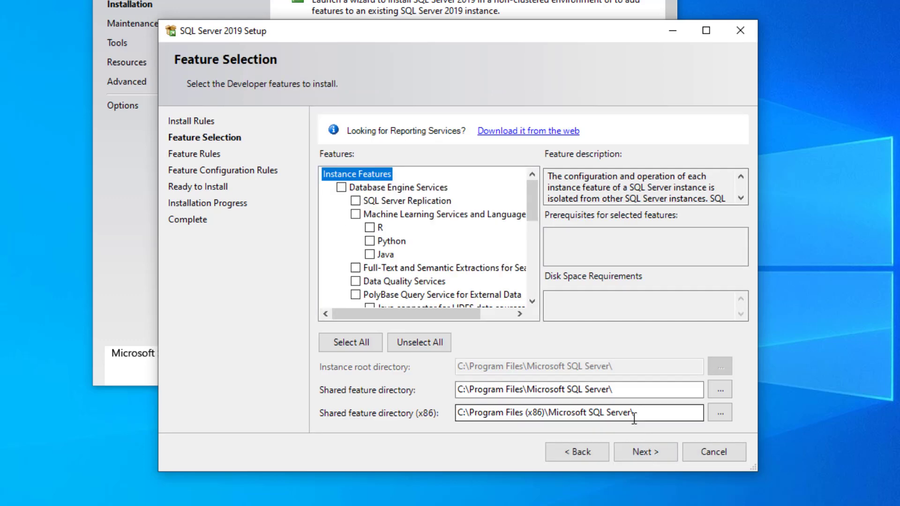
- Select the Database Engine Services and Full-Text and Semantic Extractions for Search features and proceed to Instance Configuration
left_click(341, 188)
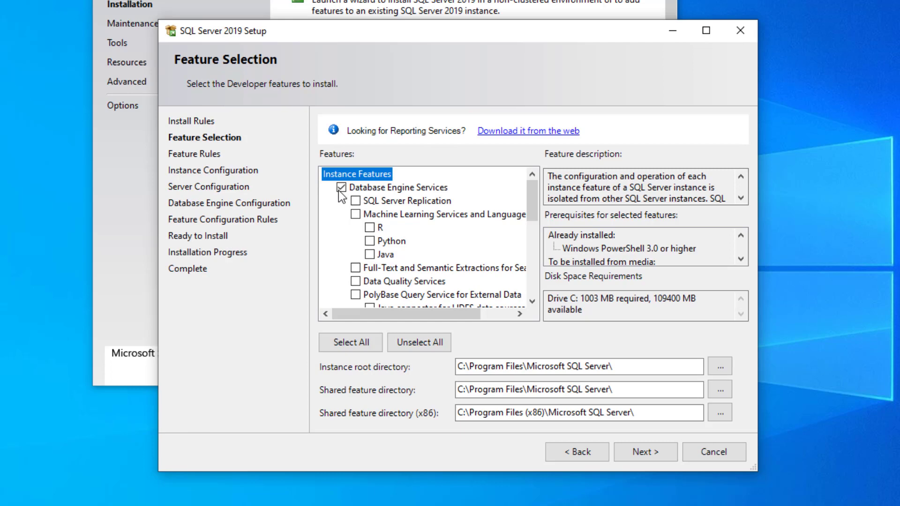
left_click(355, 269)
left_click(640, 452)
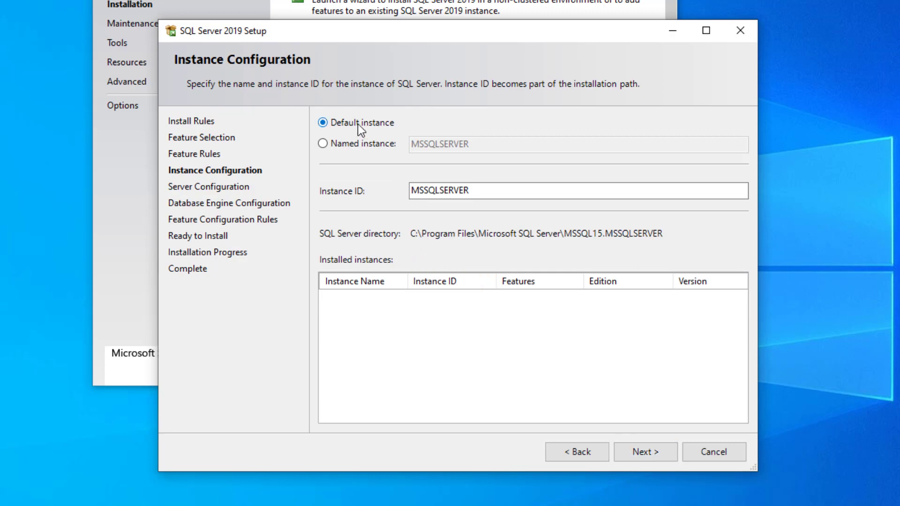
- Configure a named instance called SQL2019, keep the matching instance ID and proceed to Server Configuration
left_click(359, 146)
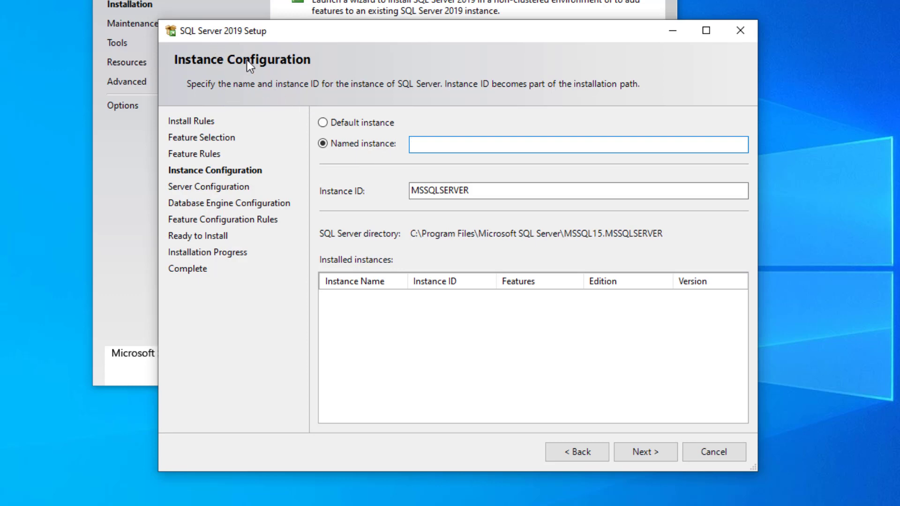
type("SQL2019")
key("Tab")
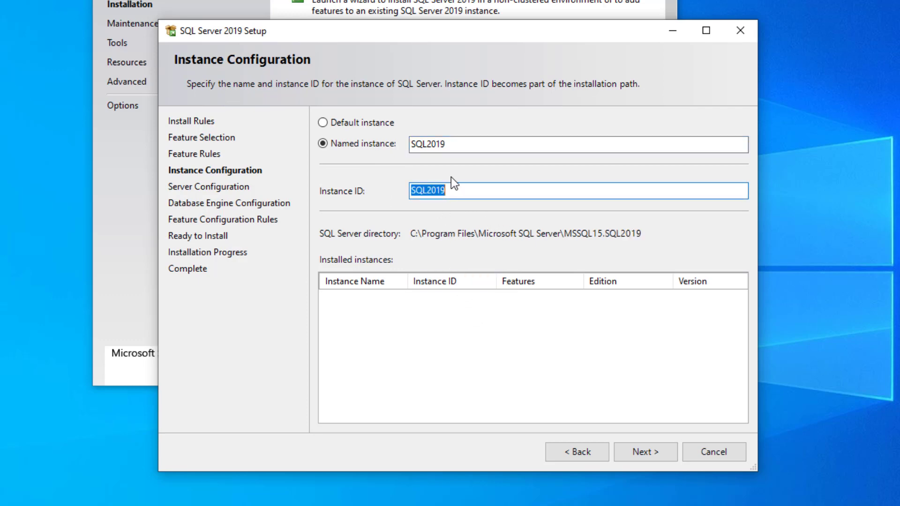
left_click(633, 444)
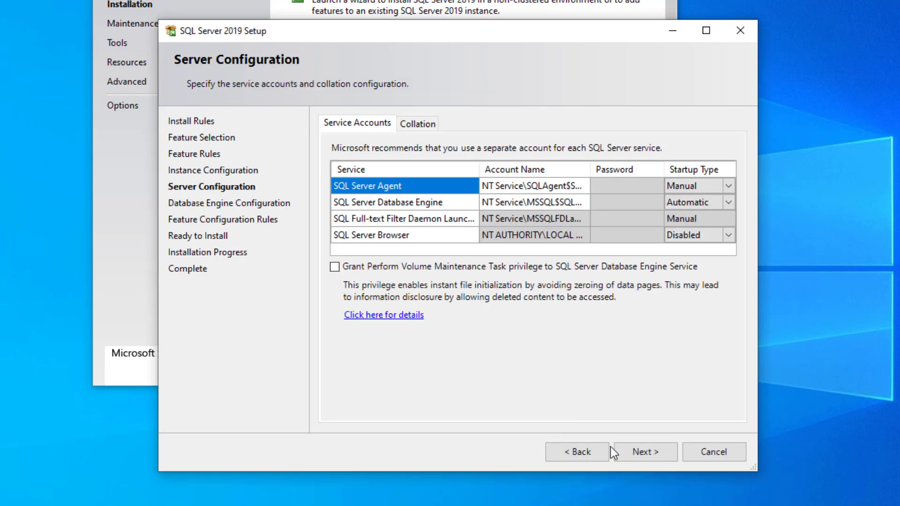
- Keep the default service accounts and Windows authentication mode, add the current user as SQL Server administrator and start the installation
left_click(637, 456)
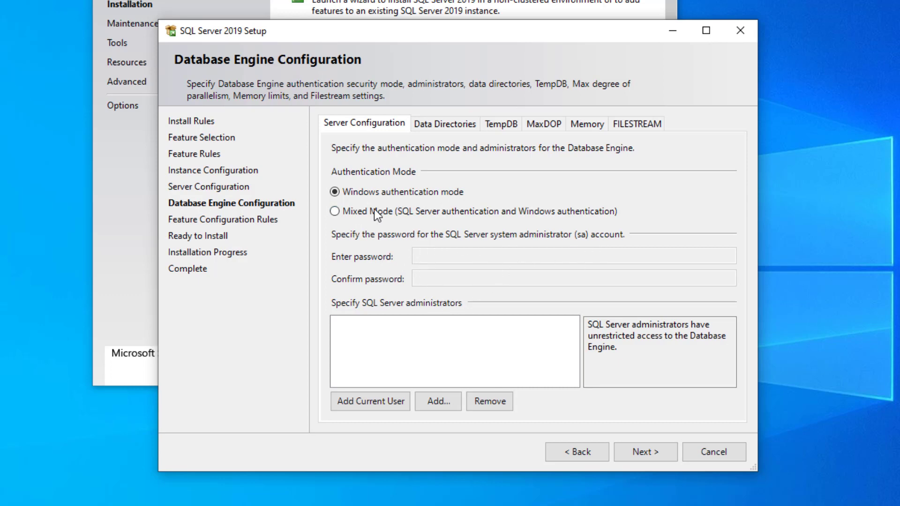
left_click(382, 404)
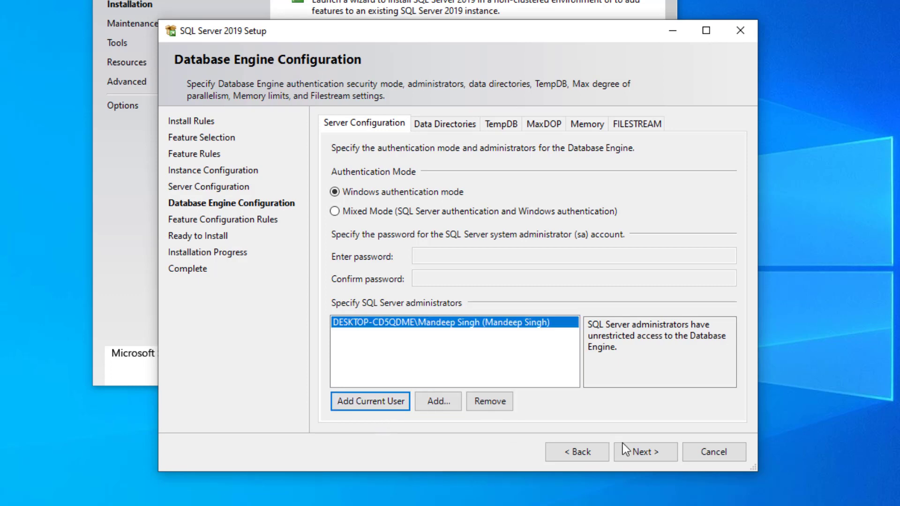
left_click(637, 454)
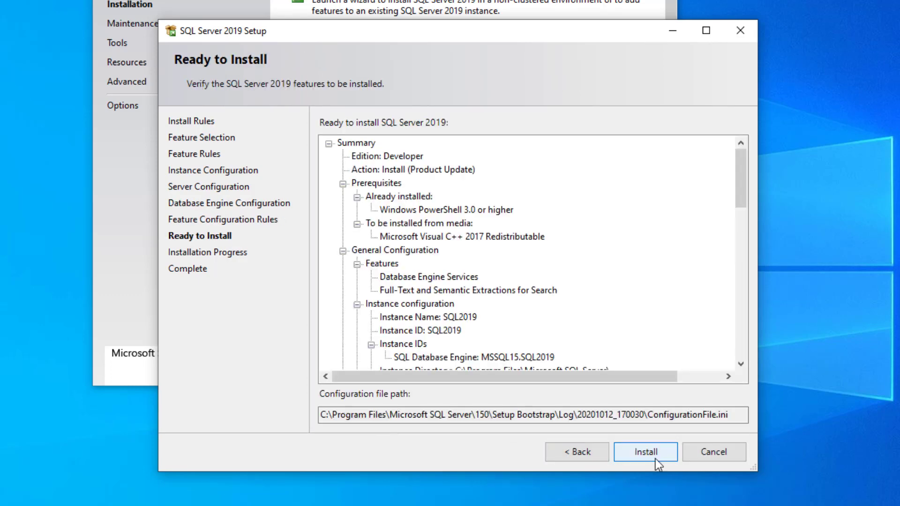
left_click(651, 457)
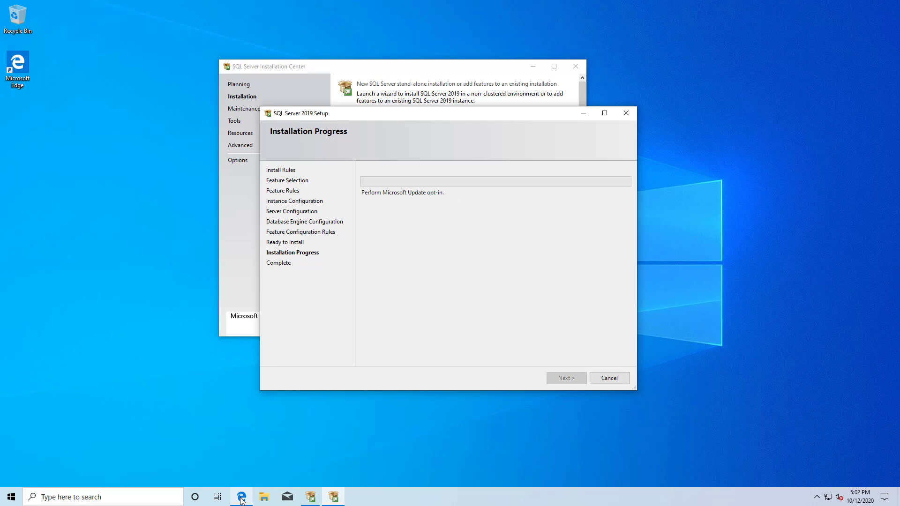
- Switch to Microsoft Edge, open the SQL Server Management Studio (SSMS) download page and save the SSMS-Setup-ENU.exe installer
left_click(242, 498)
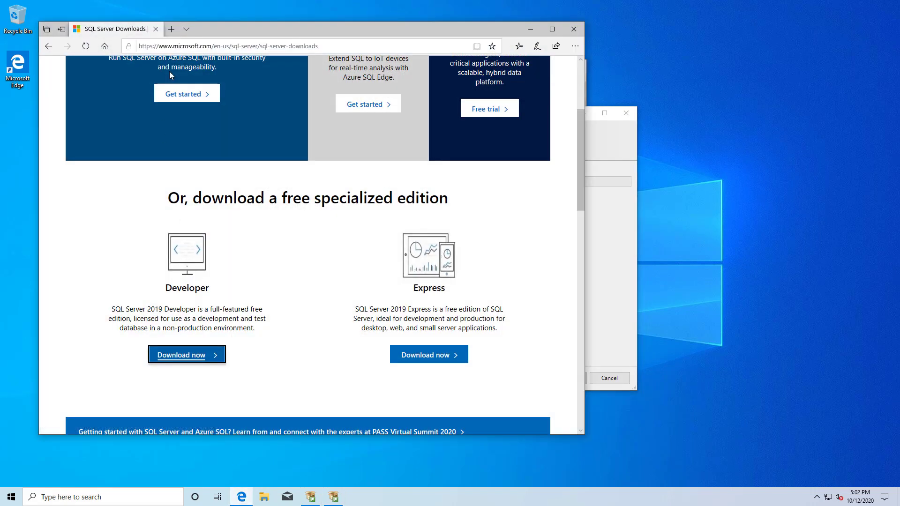
scroll(197, 205, "down", 15)
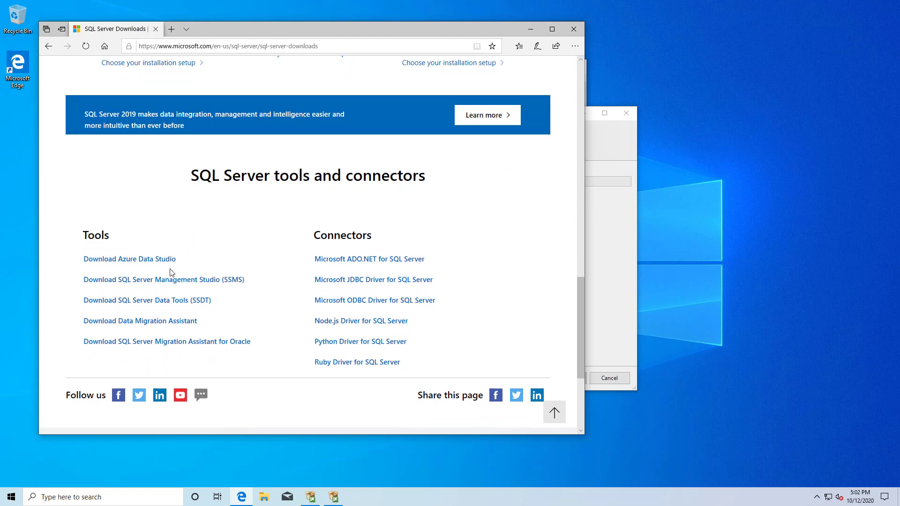
left_click(155, 284)
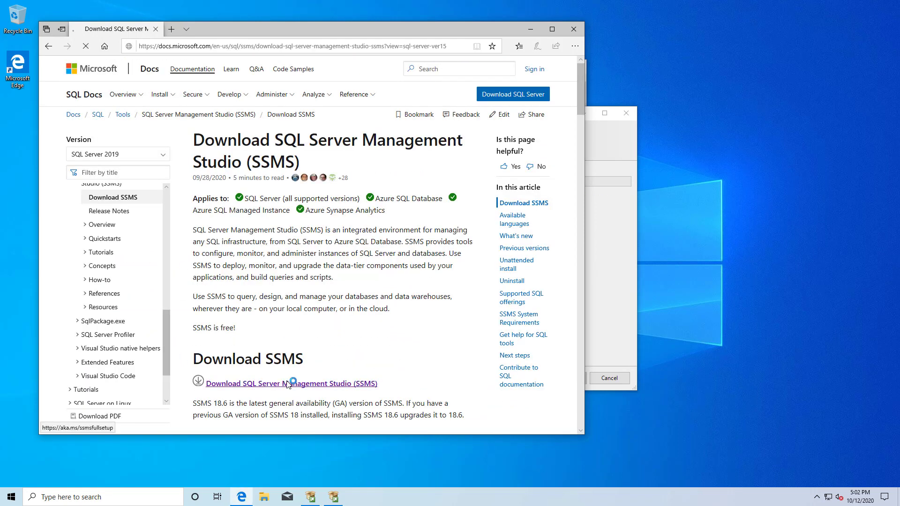
left_click(291, 383)
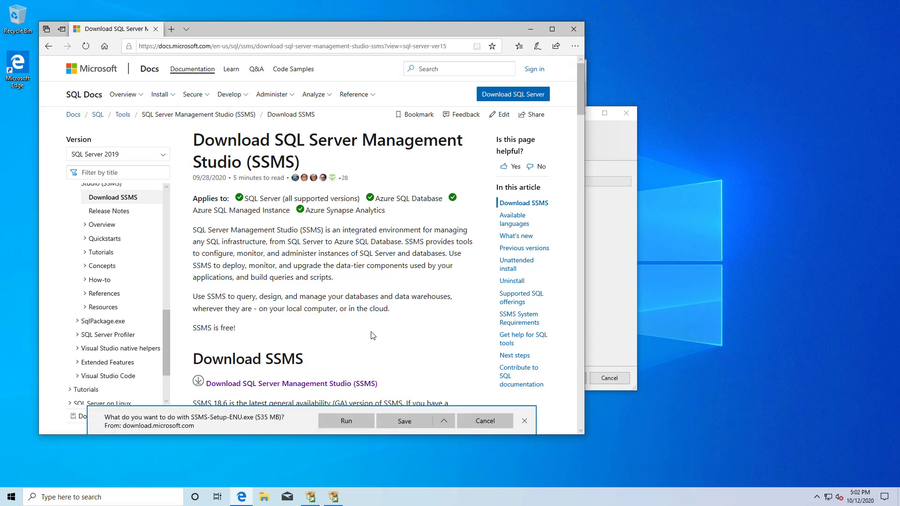
left_click(406, 419)
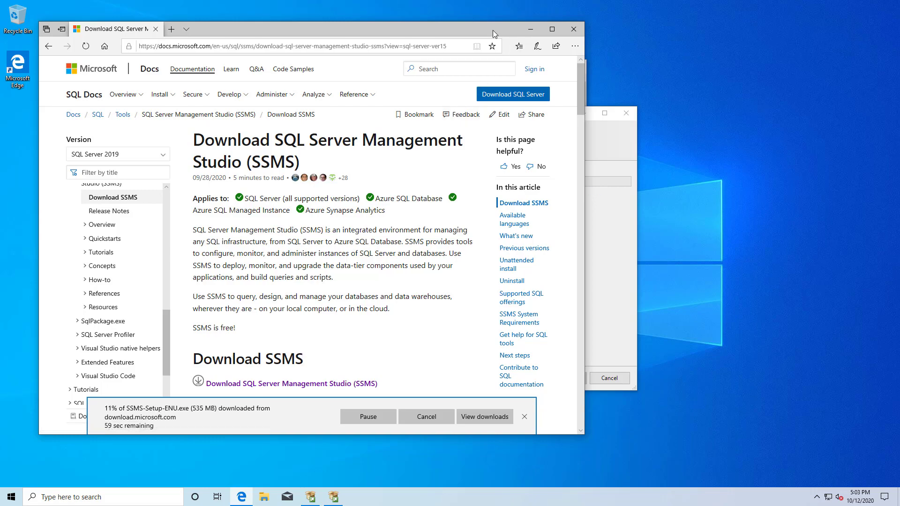
- Move and shrink the browser window to uncover the SQL Server setup progress, and minimize it once SSMS-Setup-ENU.exe is downloaded
left_click_drag(491, 28, 472, 69)
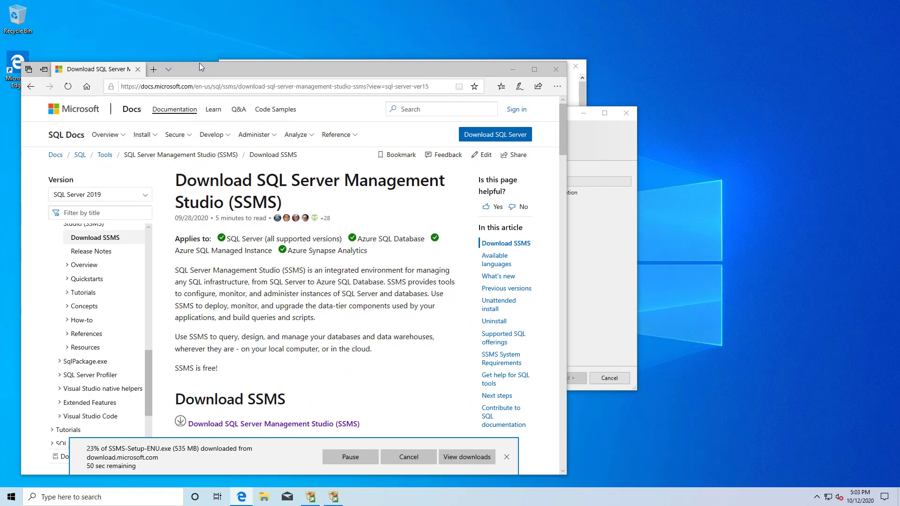
left_click_drag(199, 62, 202, 291)
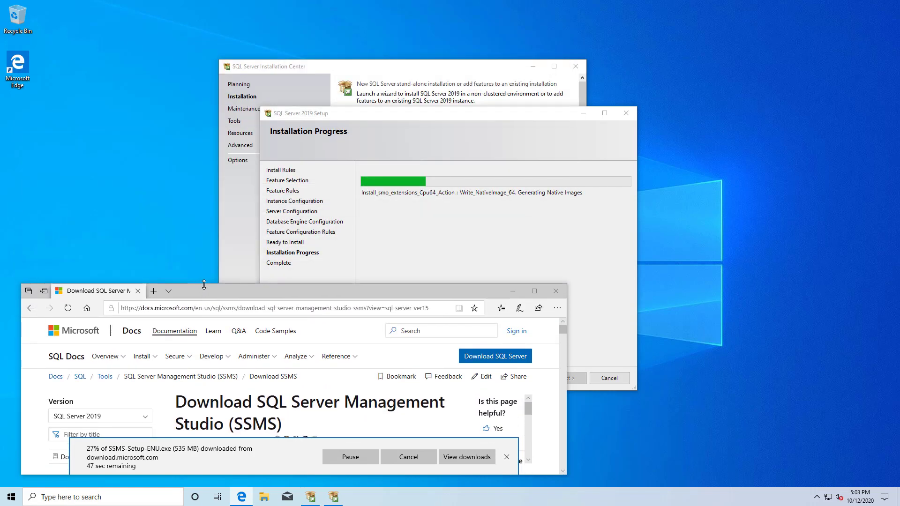
left_click_drag(324, 289, 308, 249)
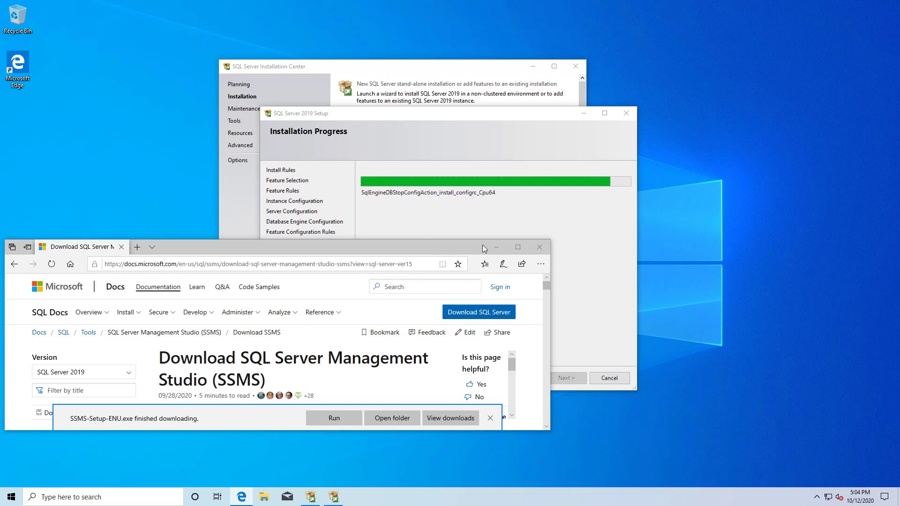
left_click(496, 248)
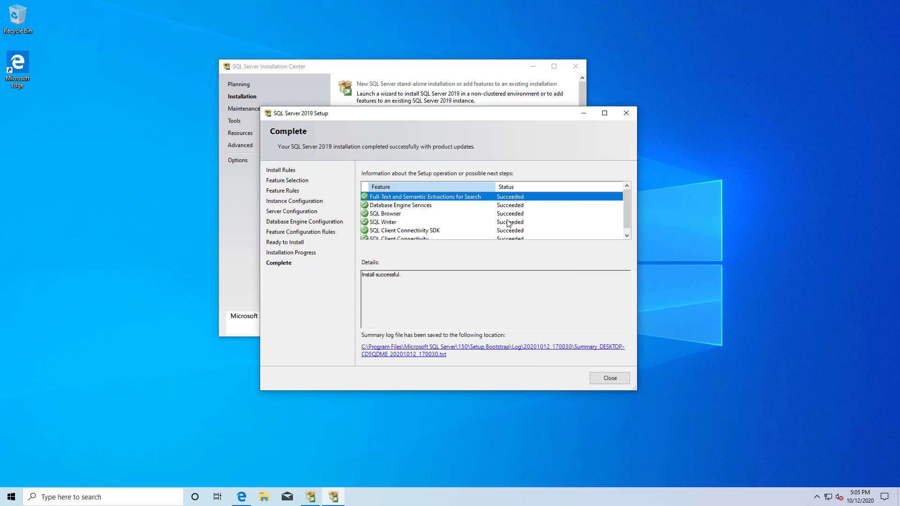
- Check the installed features' status list, and close the completed SQL Server 2019 Setup wizard and the SQL Server Installation Center
left_click(626, 236)
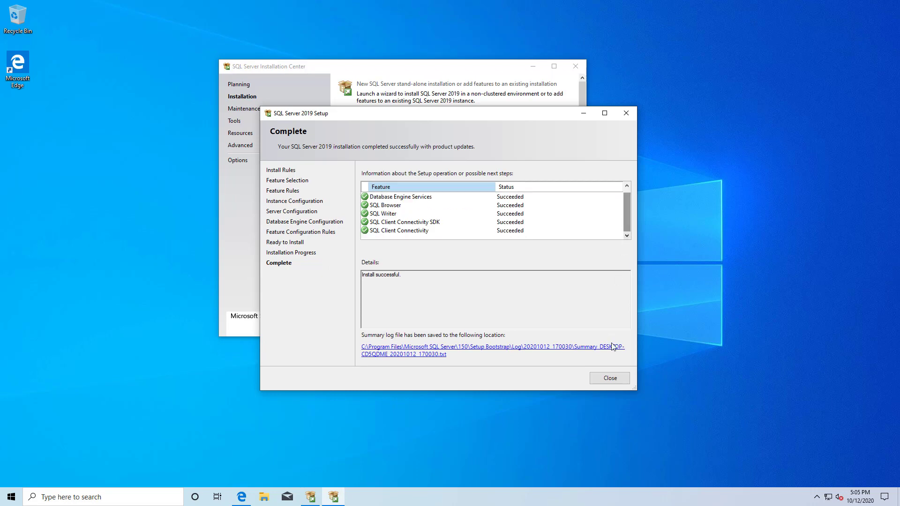
left_click(610, 378)
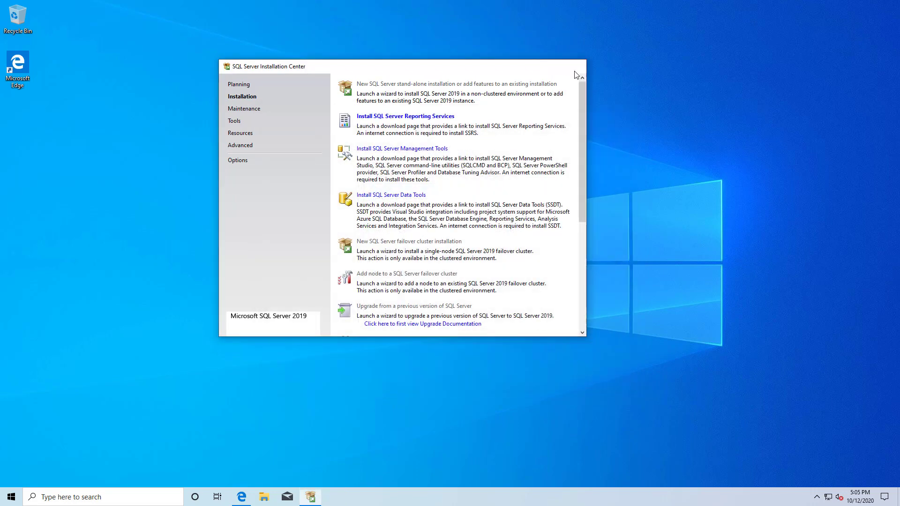
left_click(576, 68)
- Switch to Microsoft Edge, run the downloaded SSMS-Setup-ENU.exe with permission to make changes, and start the installation in the default location
left_click(249, 501)
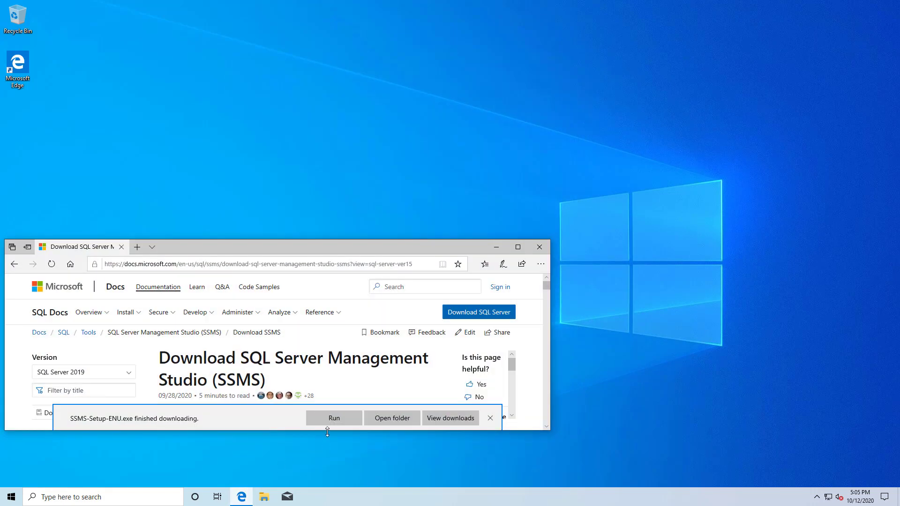
left_click(333, 418)
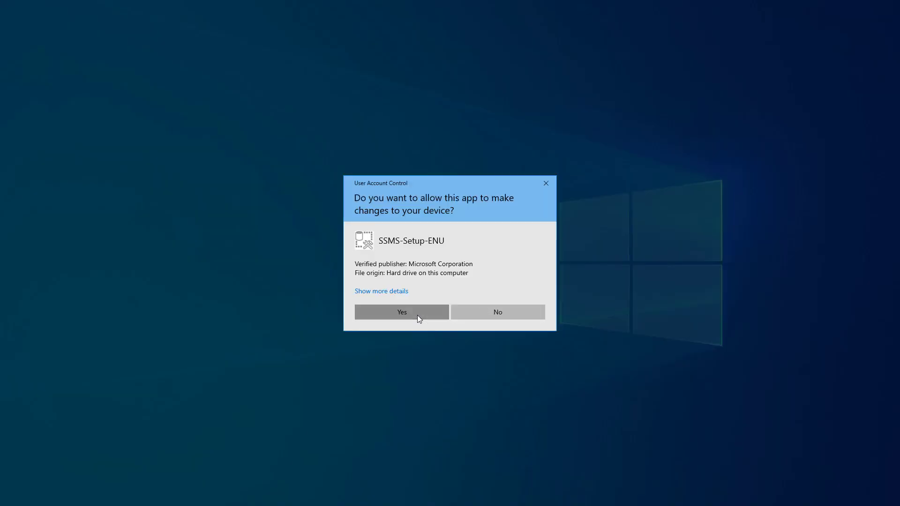
left_click(417, 315)
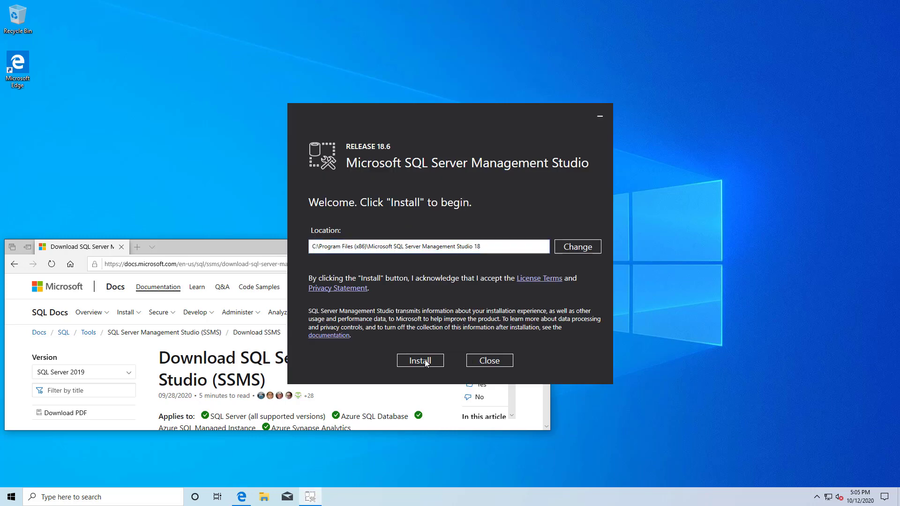
left_click(425, 361)
- Close the browser and, when the Management Studio setup finishes, close its installer without restarting the computer
left_click(261, 248)
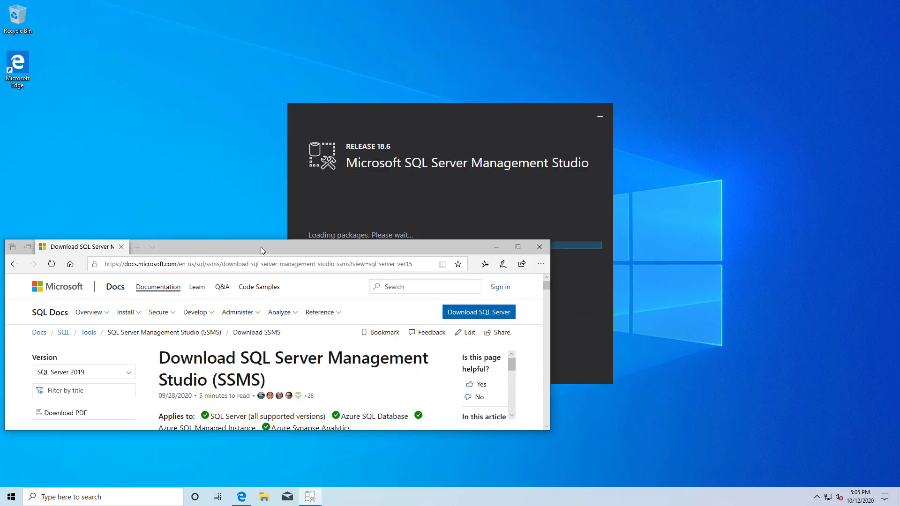
left_click(540, 247)
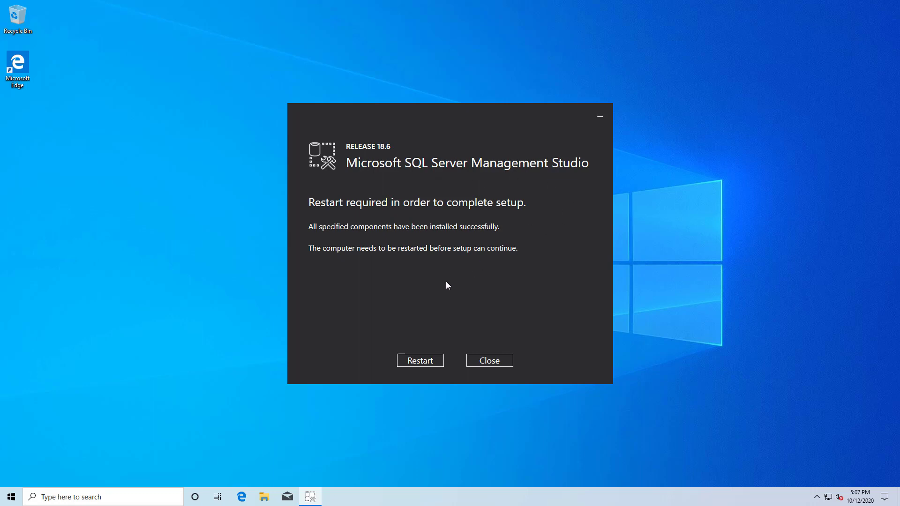
left_click(485, 362)
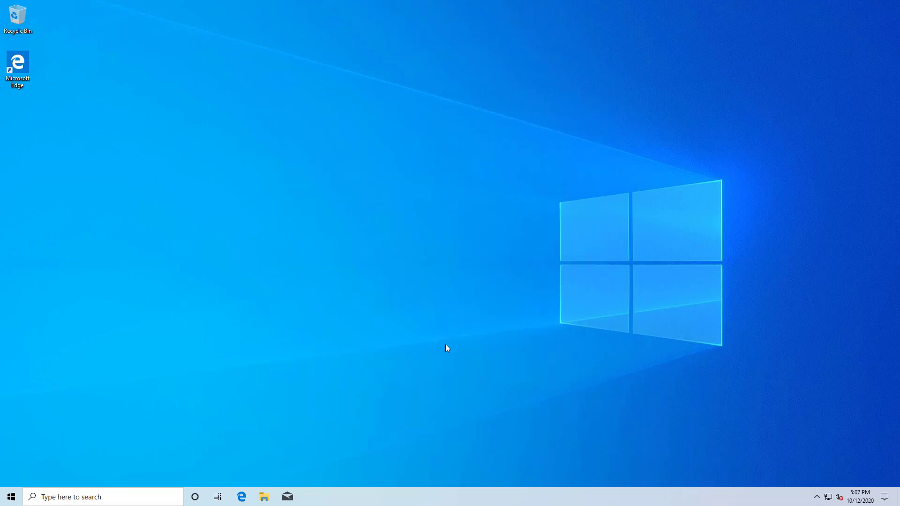
- Launch Microsoft SQL Server Management Studio, connect to the Database Engine (local)\SQL2019 with Windows Authentication, and expand its Databases folder
left_click(12, 496)
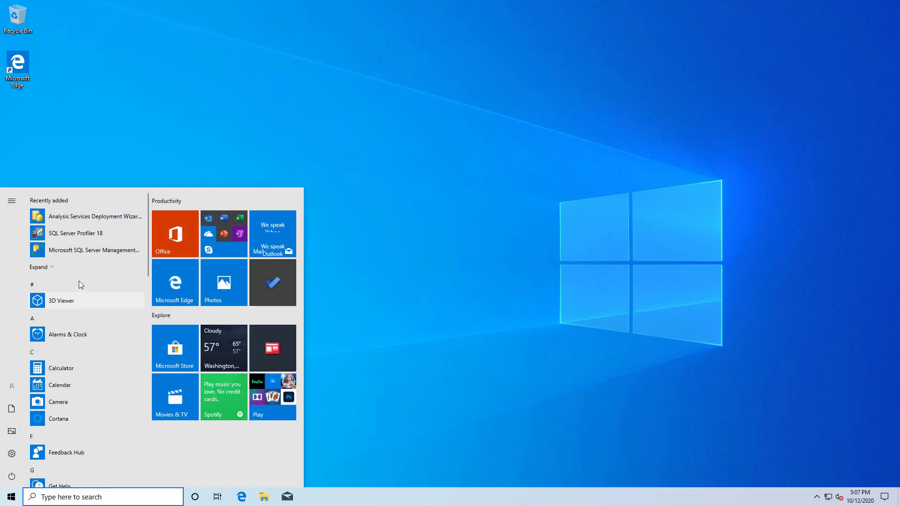
left_click(98, 251)
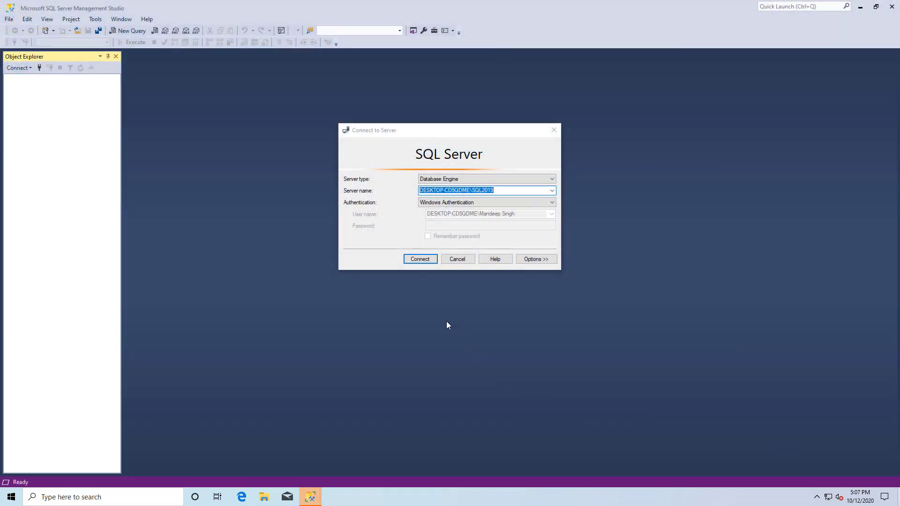
left_click(471, 190)
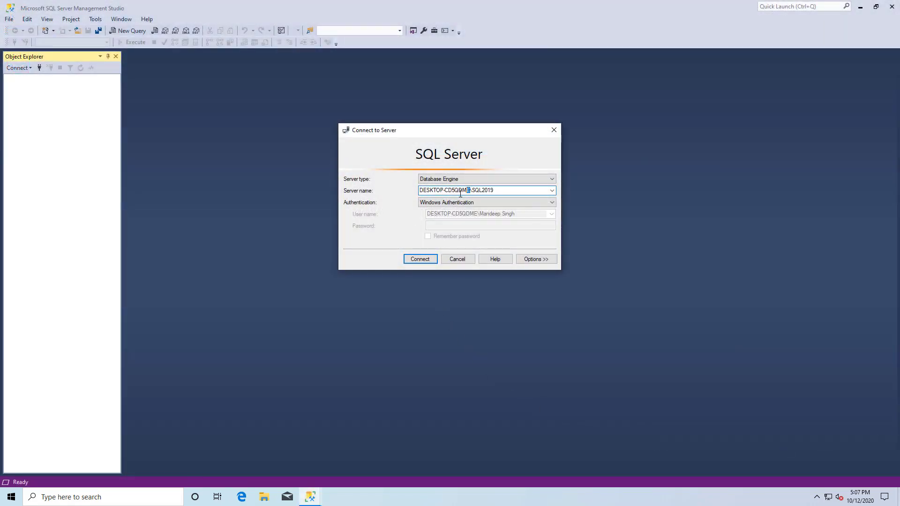
left_click_drag(471, 191, 399, 205)
type("(local)")
type(")")
left_click(426, 257)
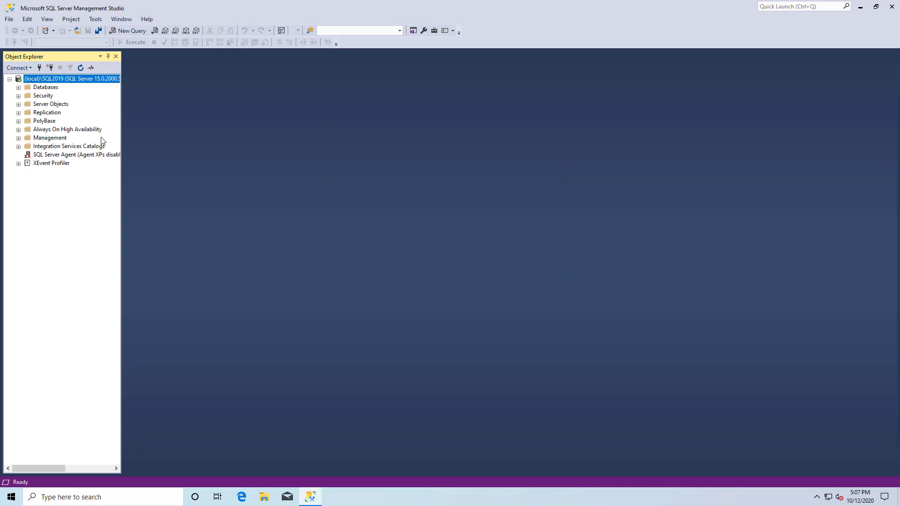
left_click(18, 87)
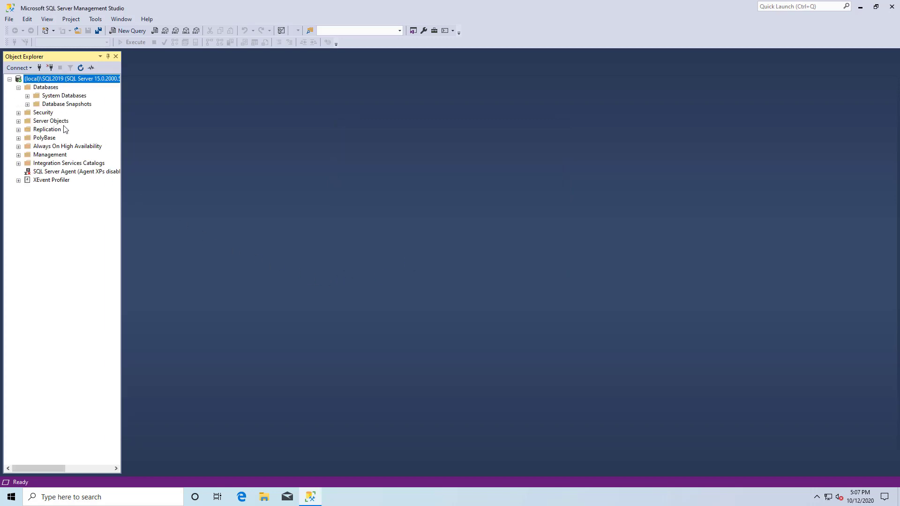